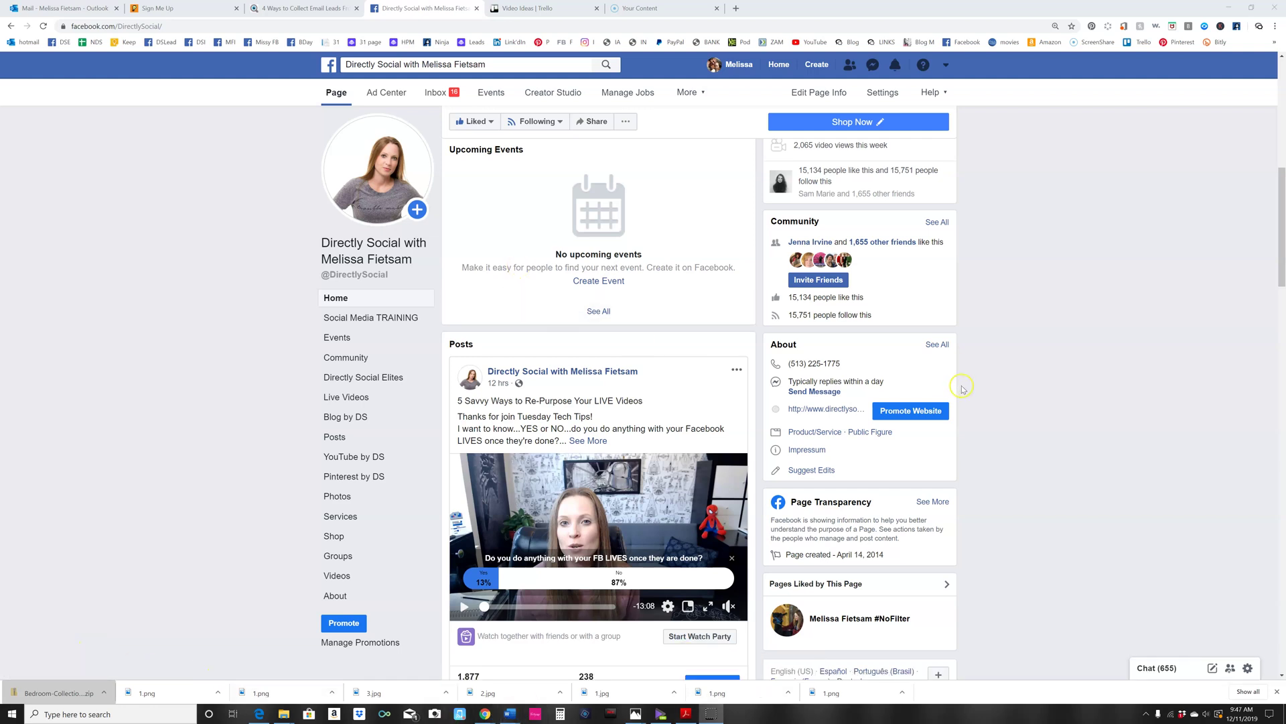
Step: Look over the page's latest video post with its poll, and open Creator Studio for the page
{"action": "scroll", "coordinate": [851, 491], "scroll_direction": "down", "scroll_amount": 1}
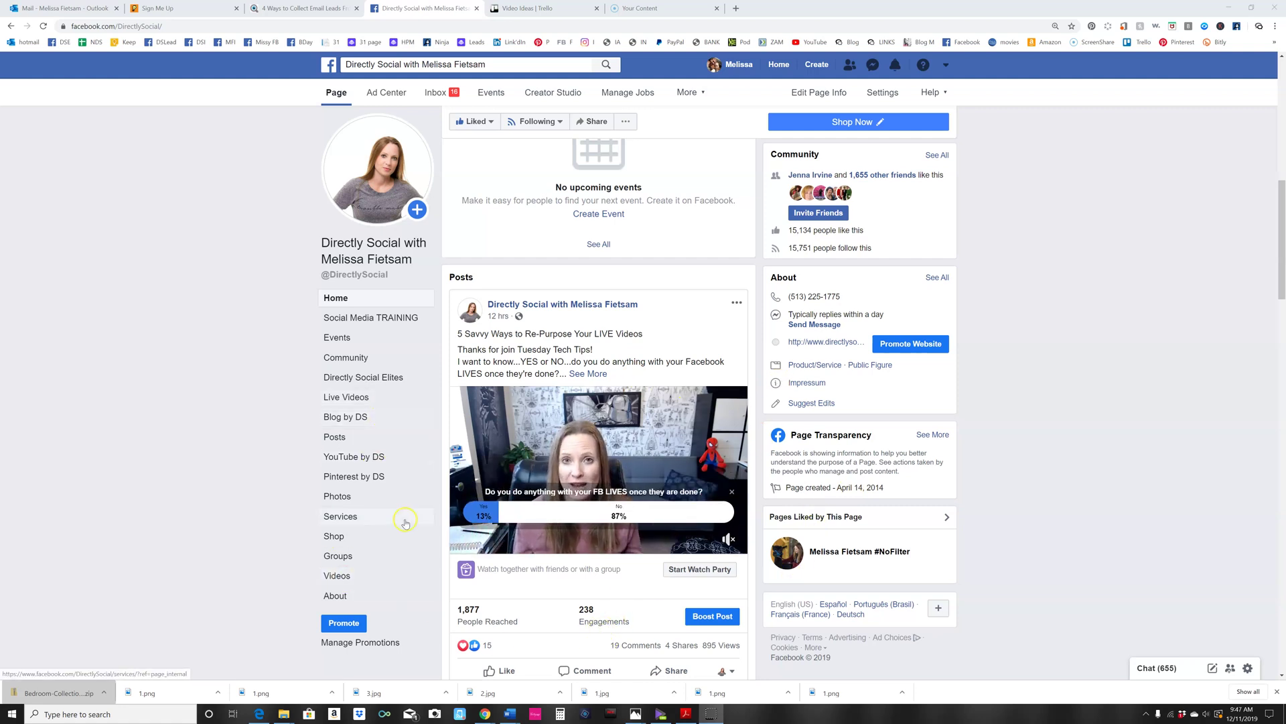
{"action": "mouse_move", "coordinate": [562, 506]}
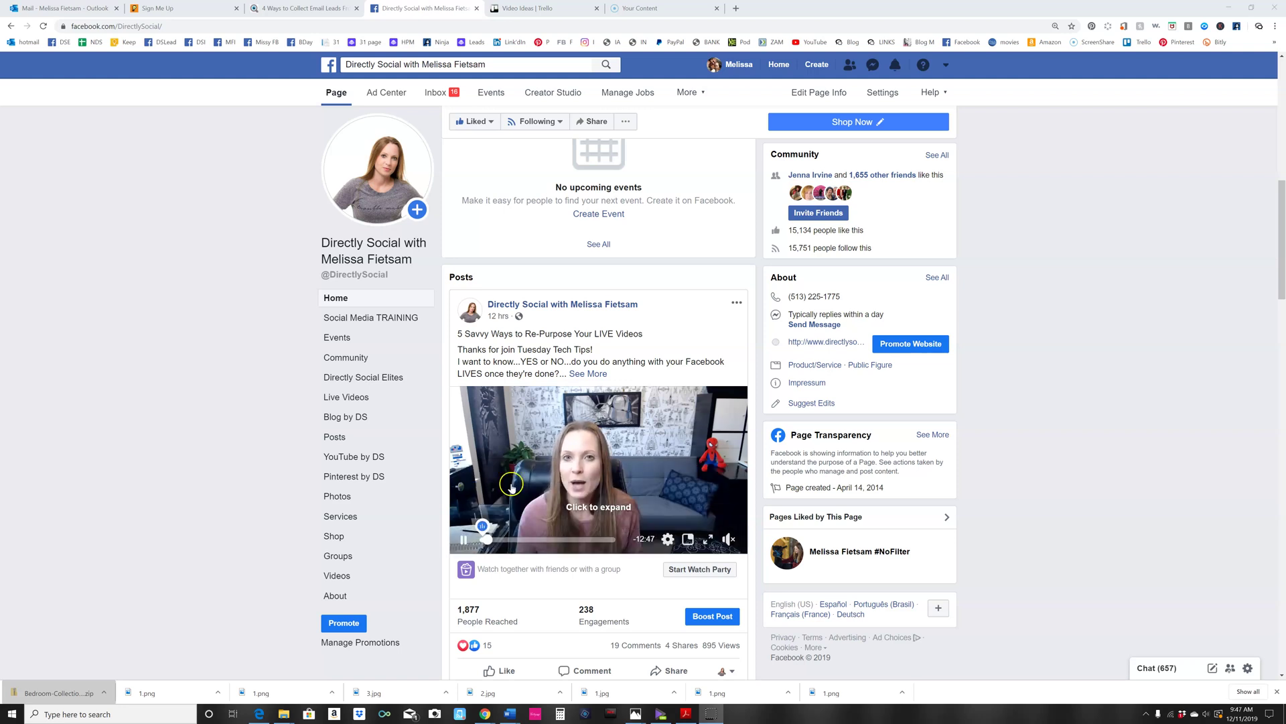
{"action": "left_click", "coordinate": [551, 607]}
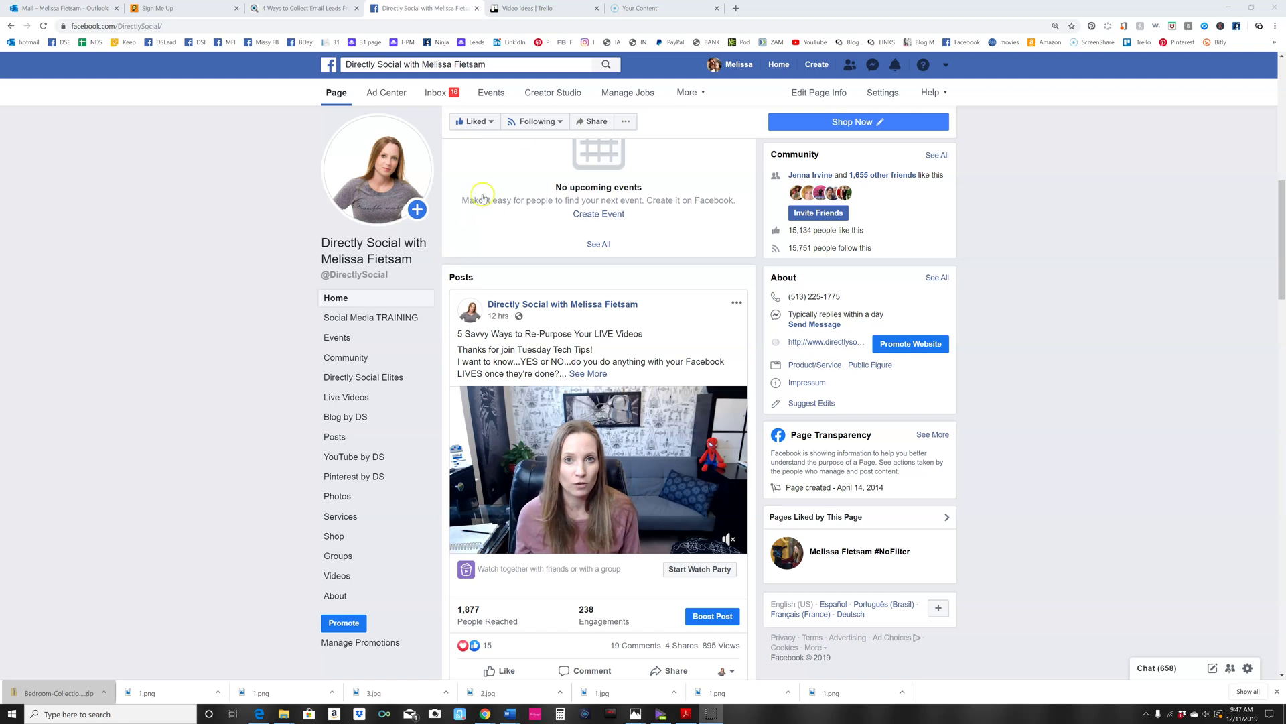
{"action": "left_click", "coordinate": [556, 98]}
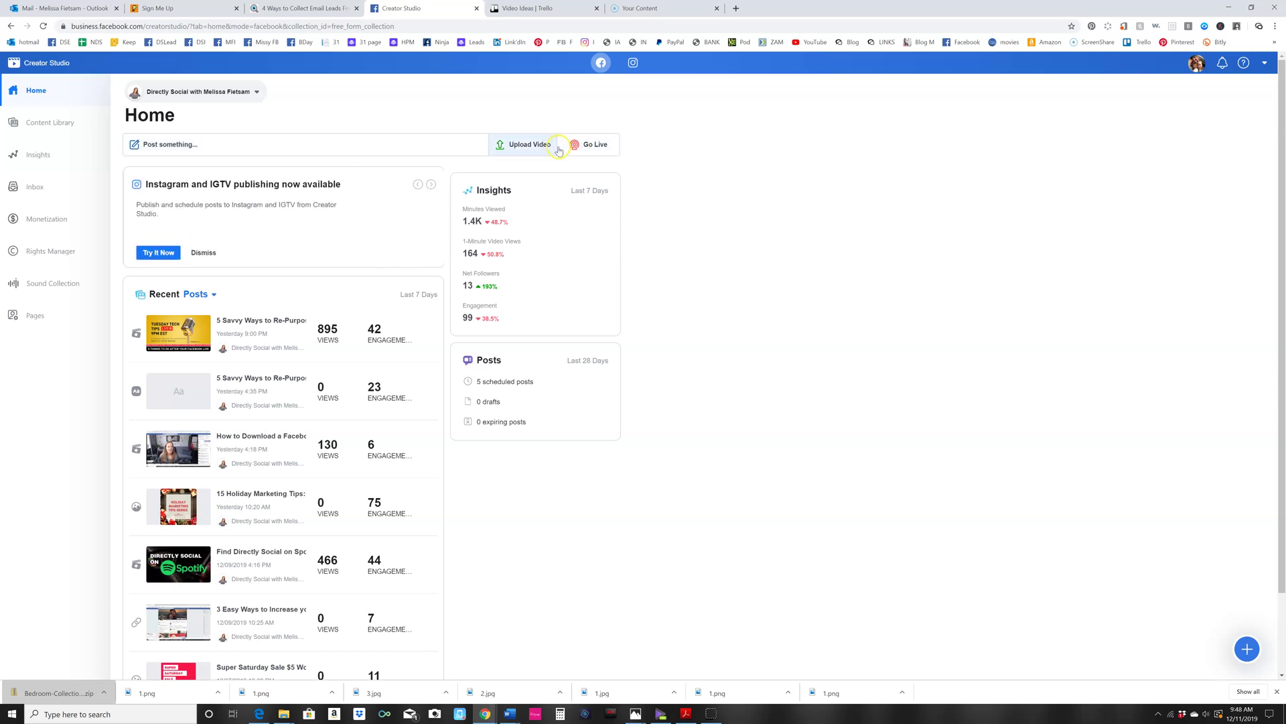
Step: Upload the single video "5 Savvy Ways to Re-Purpose Your LIVE Videos" from the podcast folder
{"action": "left_click", "coordinate": [521, 148]}
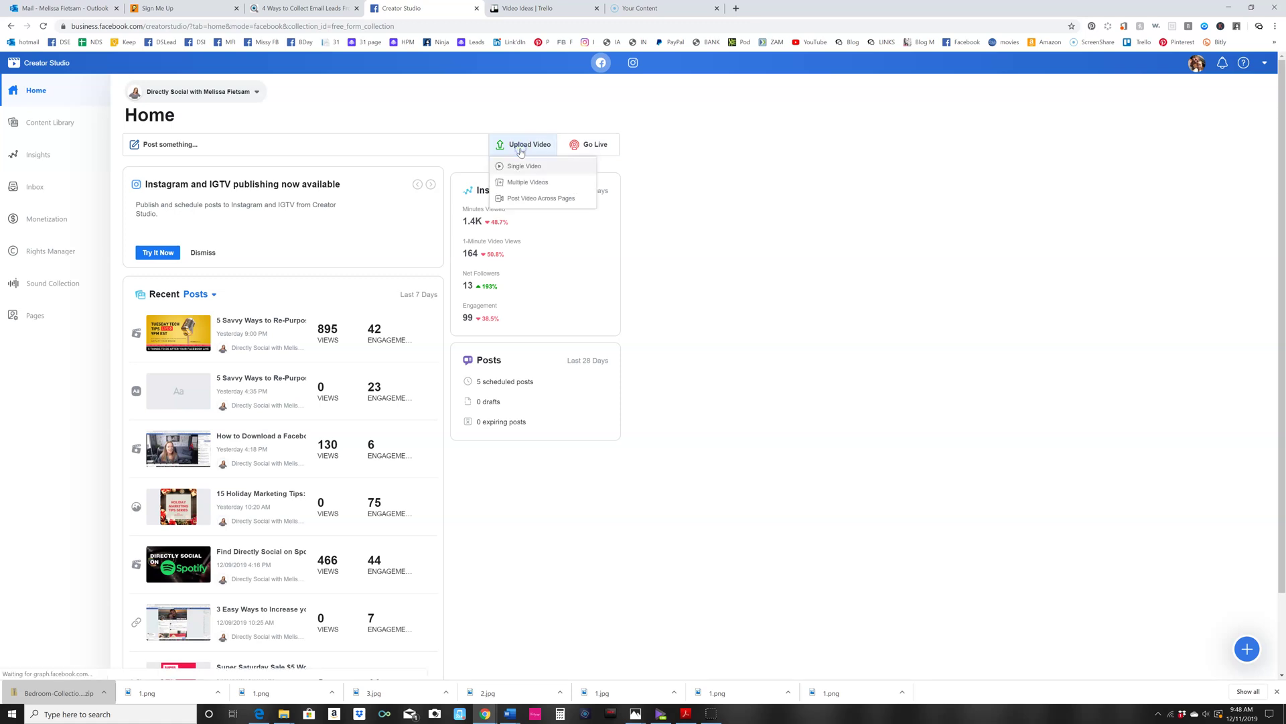
{"action": "left_click", "coordinate": [527, 167]}
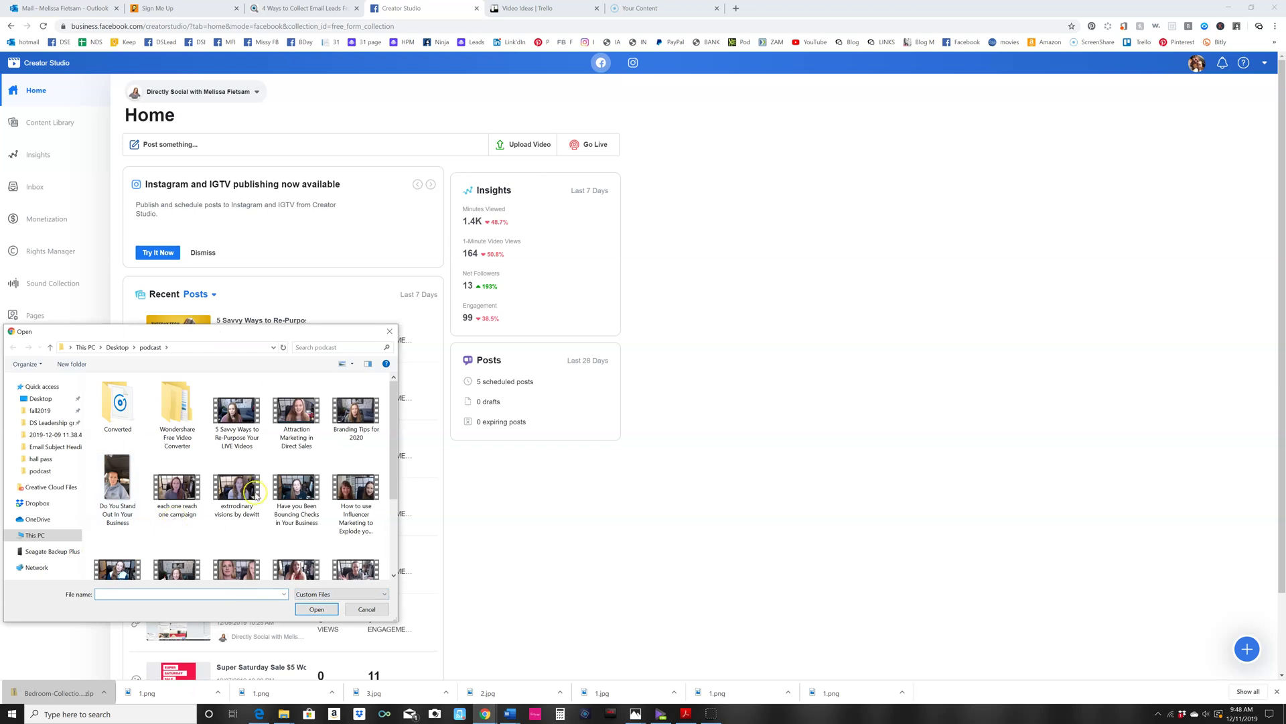
{"action": "double_click", "coordinate": [248, 416]}
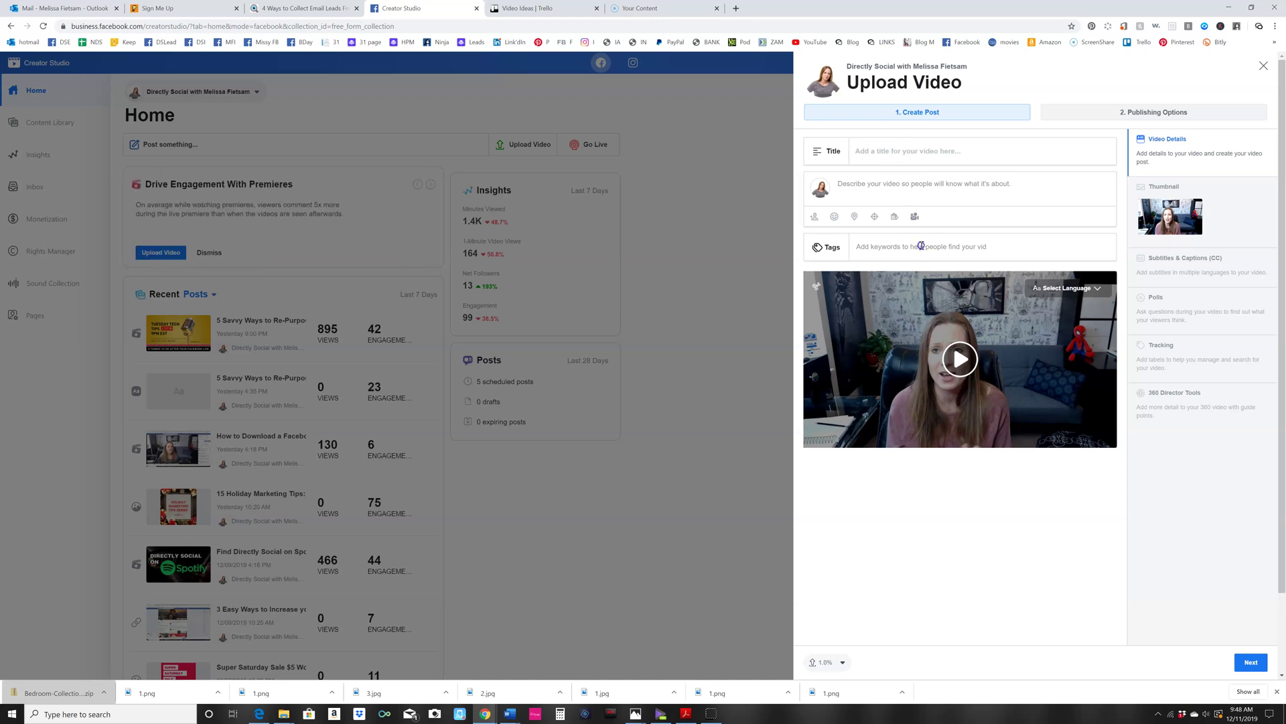
Step: Create a poll for the uploaded video with the question "Do you like Coke or Pepsi?"
{"action": "left_click", "coordinate": [1185, 276]}
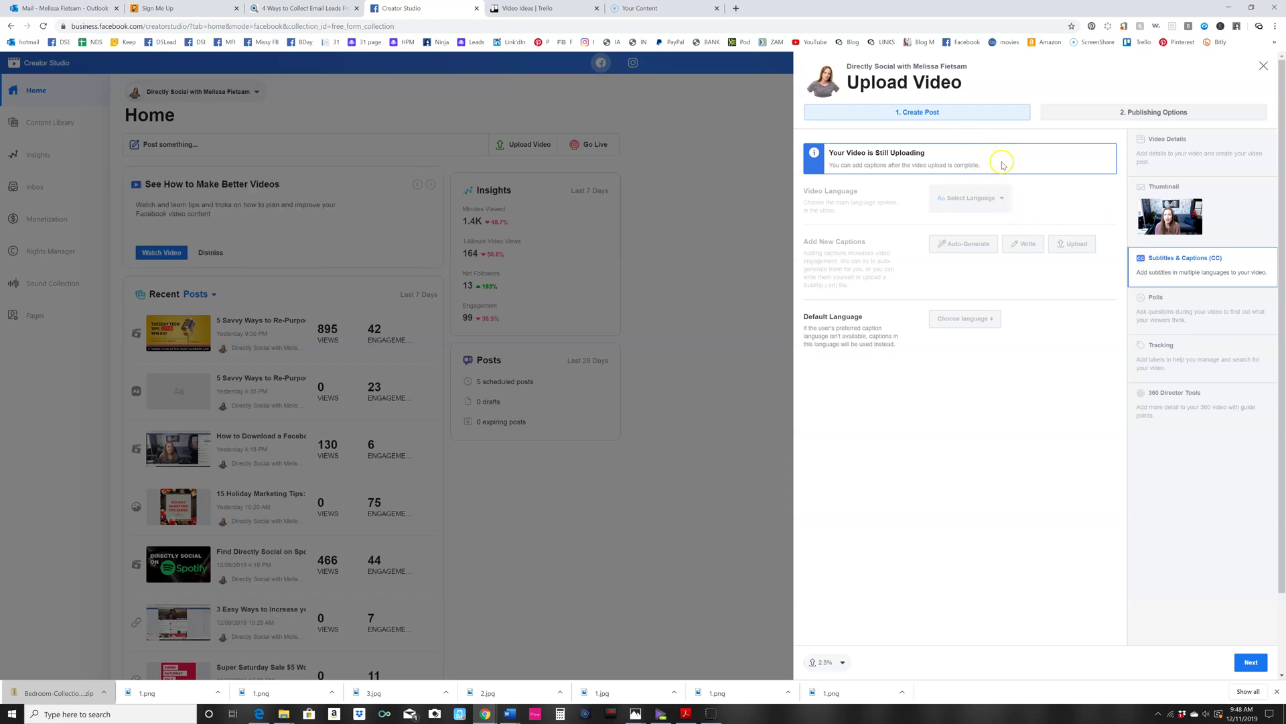
{"action": "left_click", "coordinate": [1152, 314]}
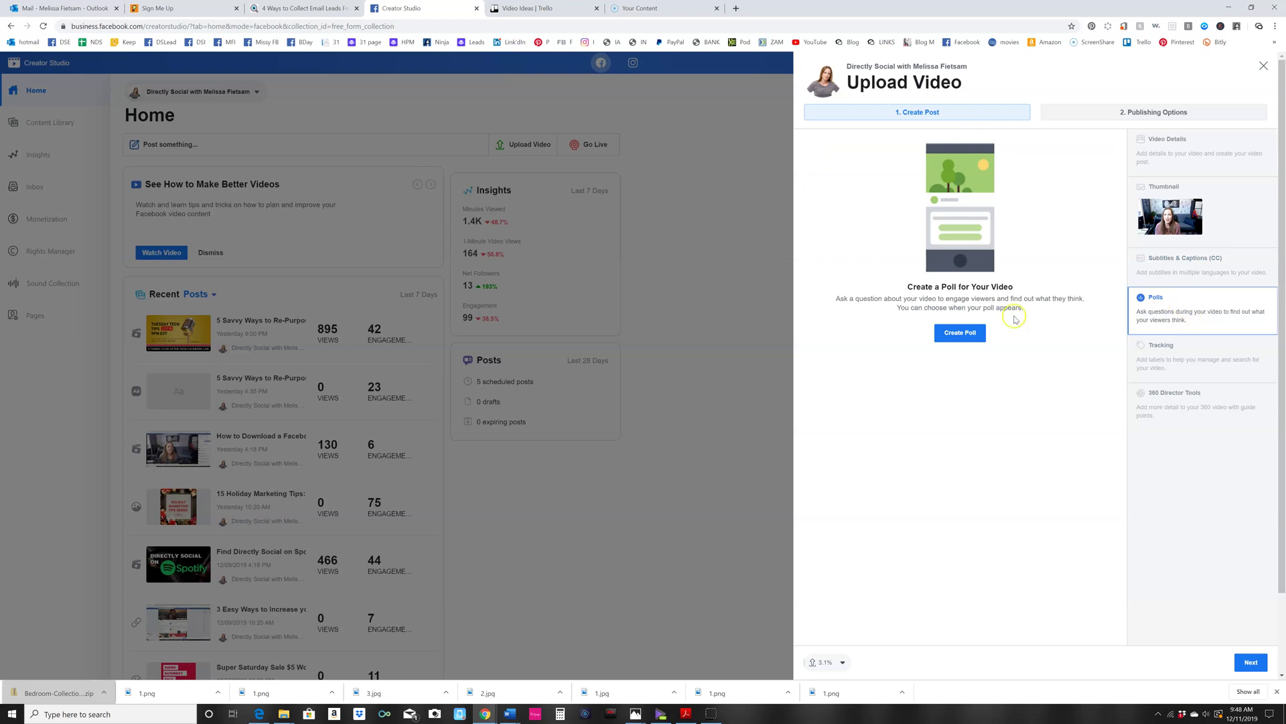
{"action": "left_click", "coordinate": [974, 335]}
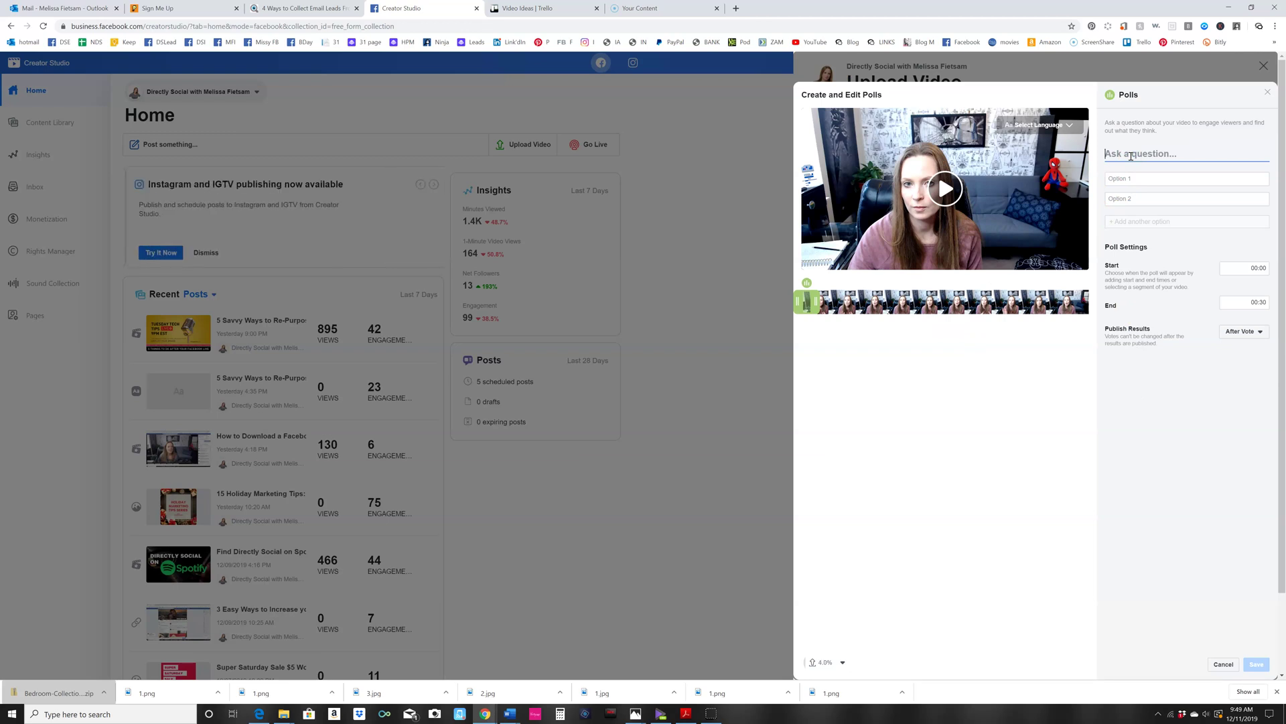
{"action": "left_click", "coordinate": [1131, 155]}
{"action": "type", "text": "Do you l"}
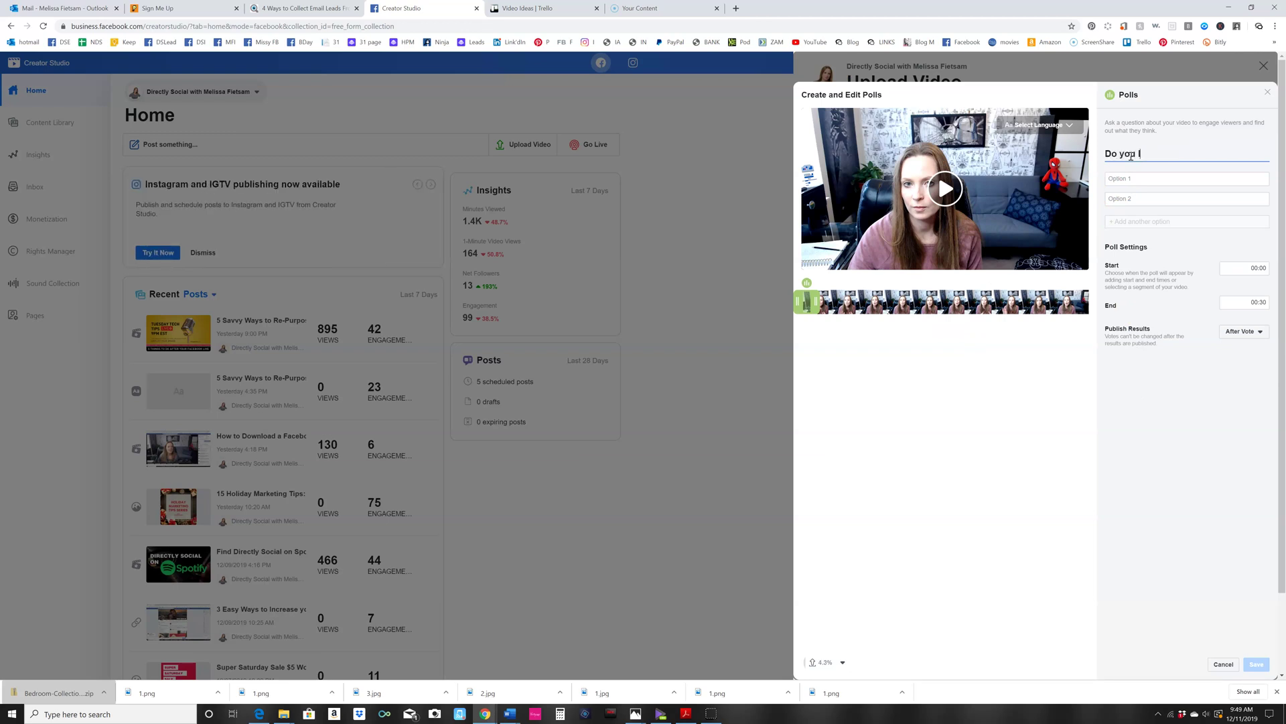
{"action": "type", "text": "ike Coke or Pepsi?"}
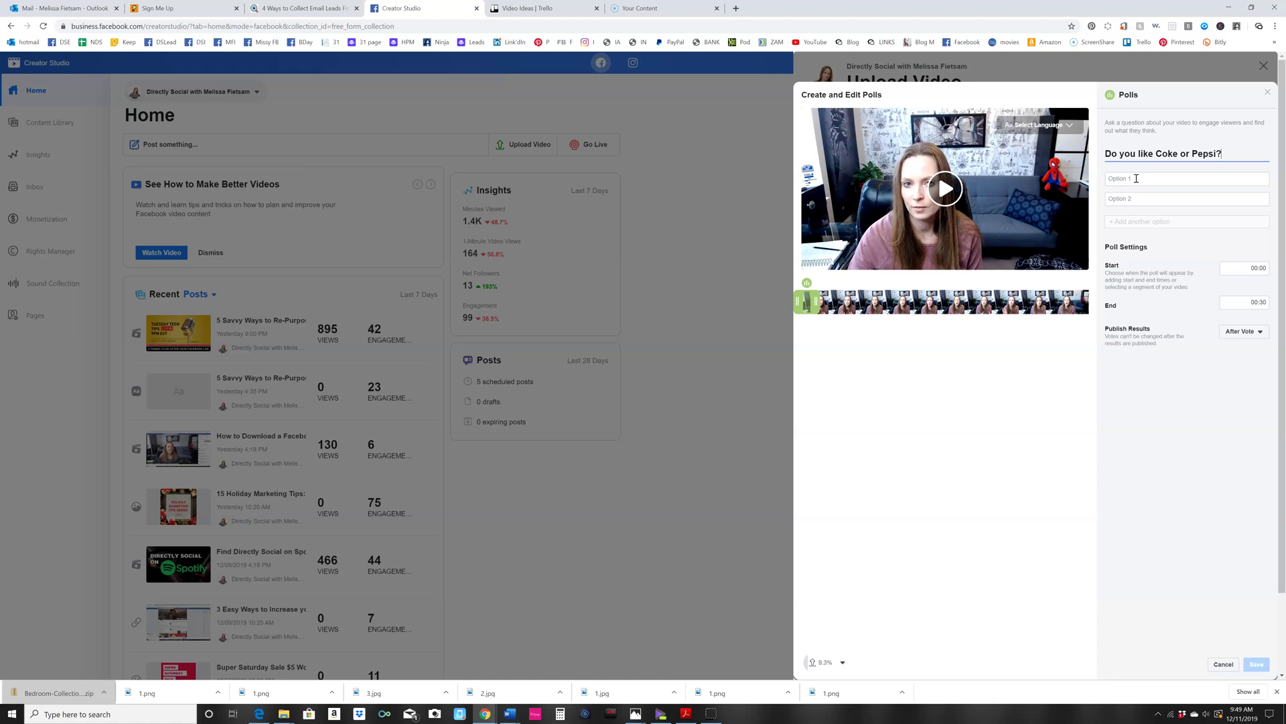
Step: Enter Coke and Pepsi as the two answer options of the video poll
{"action": "left_click", "coordinate": [1136, 179]}
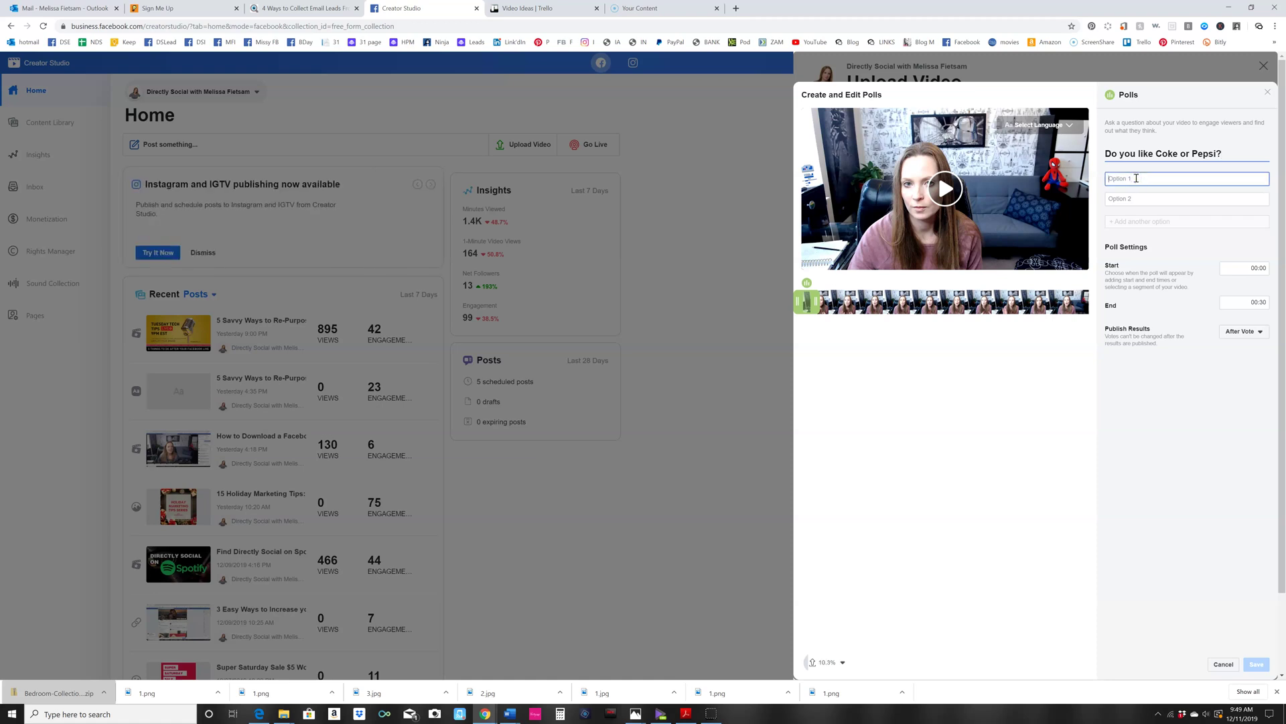
{"action": "type", "text": "Coke"}
{"action": "key", "text": "Tab"}
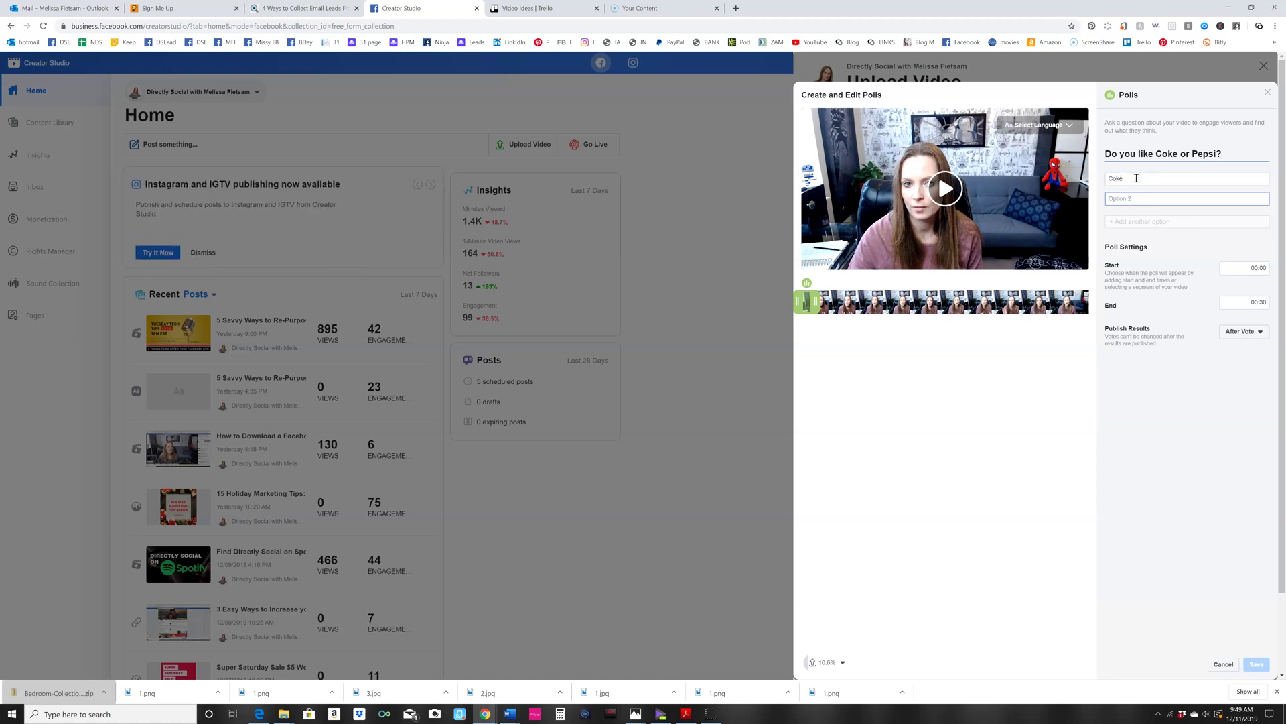
{"action": "type", "text": "Pepsi"}
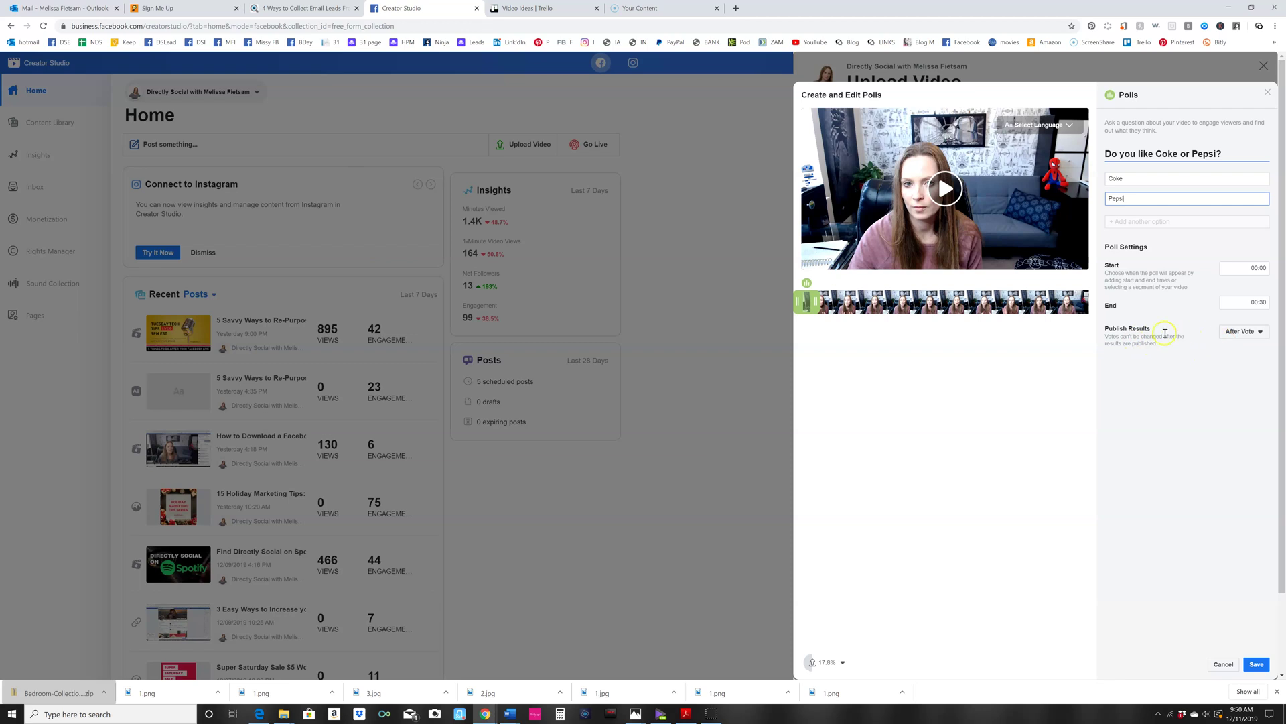
Step: Review the choices for publishing poll results, keep After Vote, and save the poll to the video
{"action": "left_click", "coordinate": [1241, 333]}
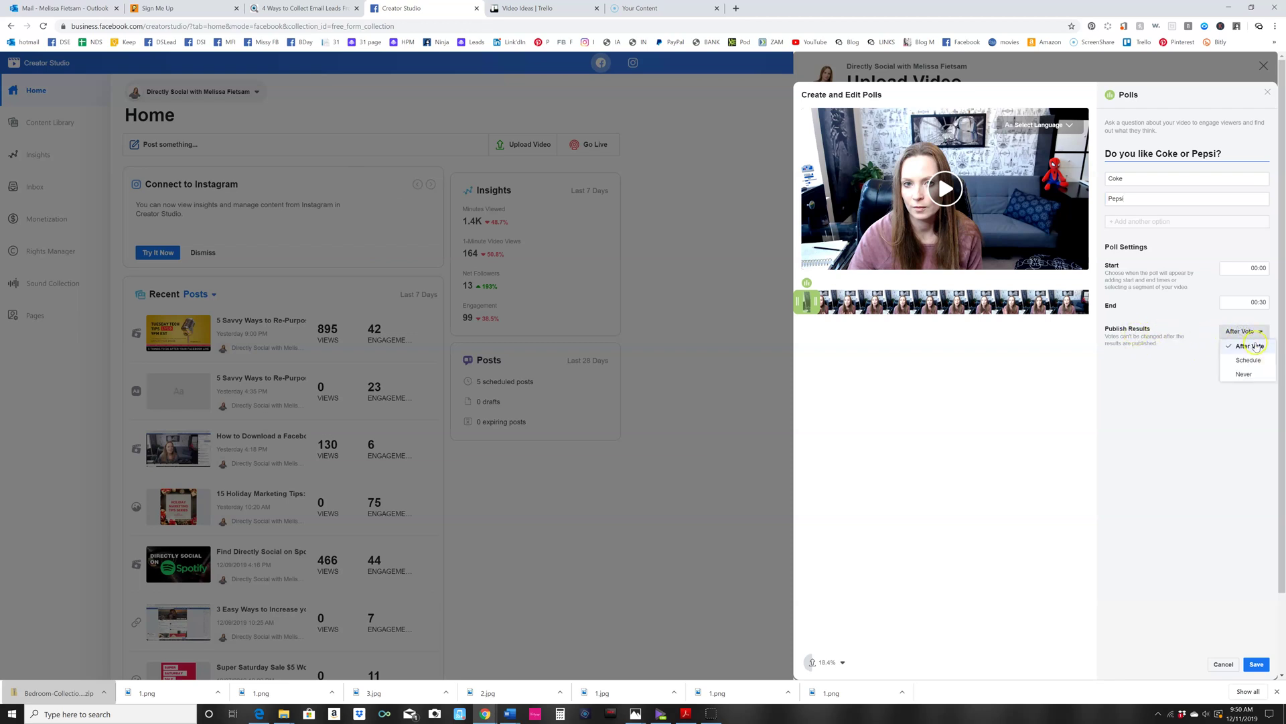
{"action": "left_click", "coordinate": [1259, 376]}
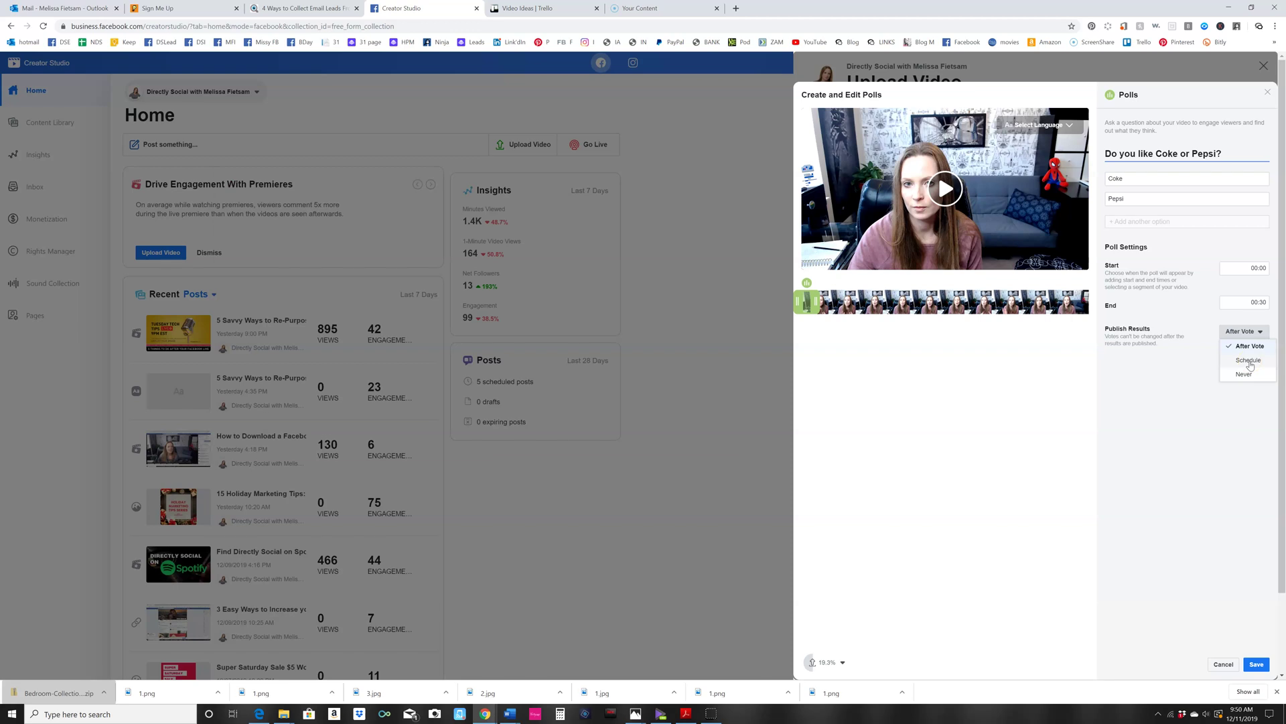
{"action": "left_click", "coordinate": [1153, 407]}
{"action": "left_click", "coordinate": [1254, 663]}
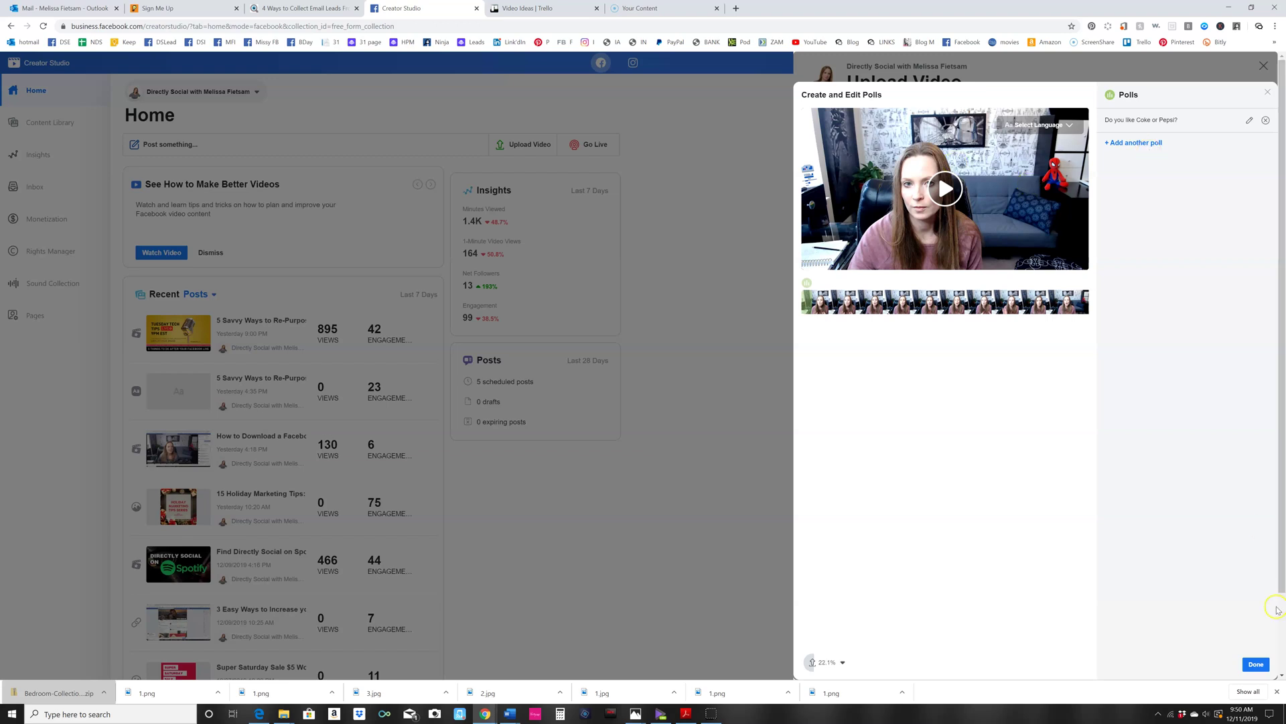
{"action": "left_click", "coordinate": [1263, 665]}
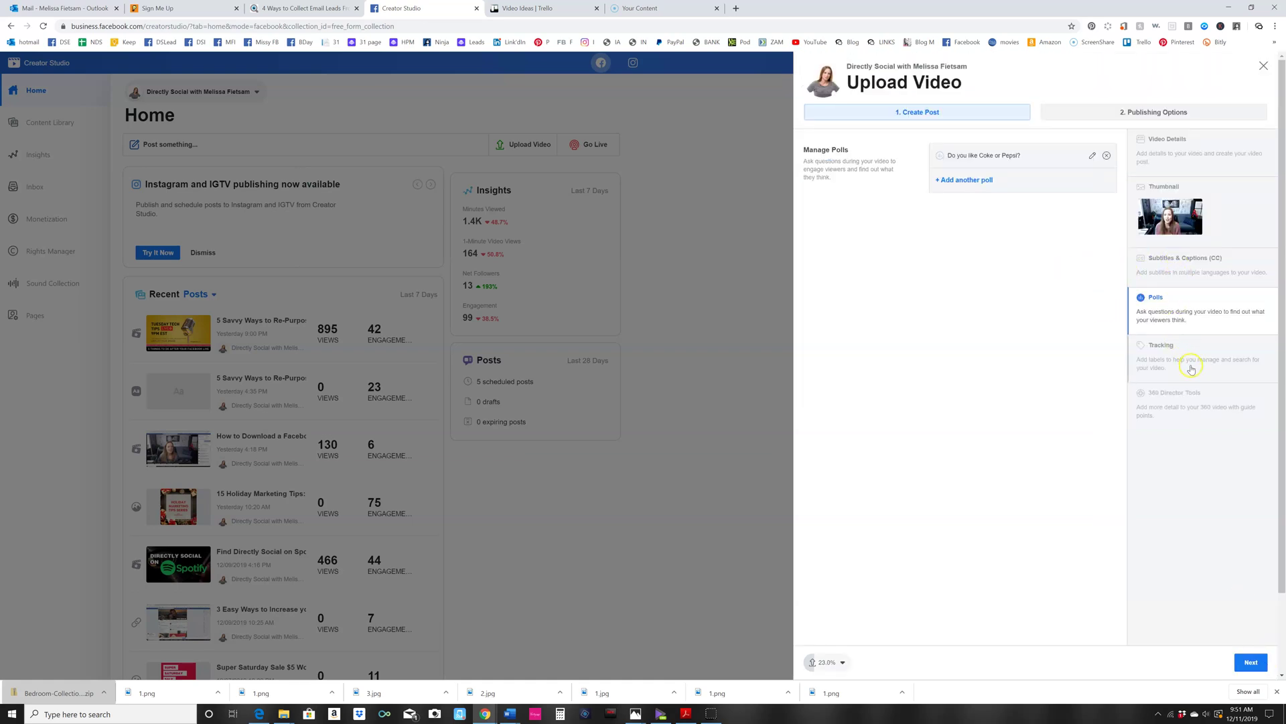
Step: Check the video's Subtitles & Captions section, and exit the upload session without saving
{"action": "left_click", "coordinate": [1166, 275]}
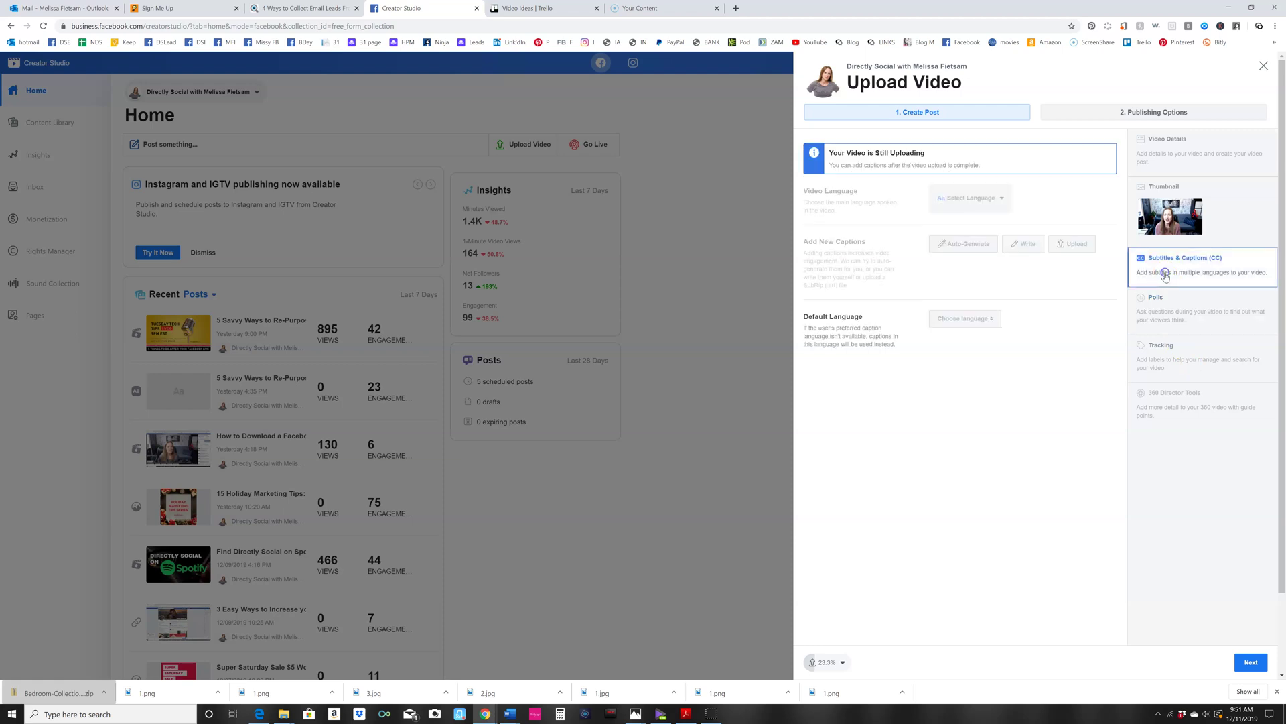
{"action": "left_click", "coordinate": [1164, 274]}
{"action": "left_click", "coordinate": [1186, 271]}
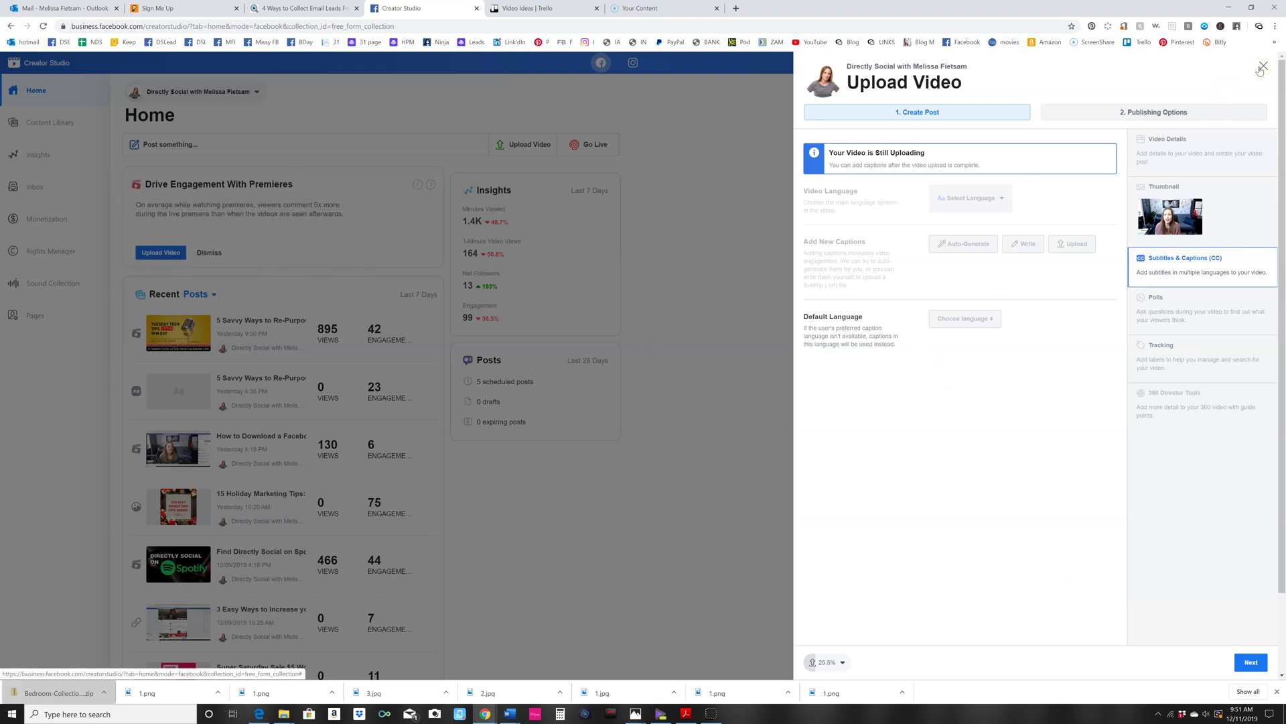
{"action": "left_click", "coordinate": [1263, 67]}
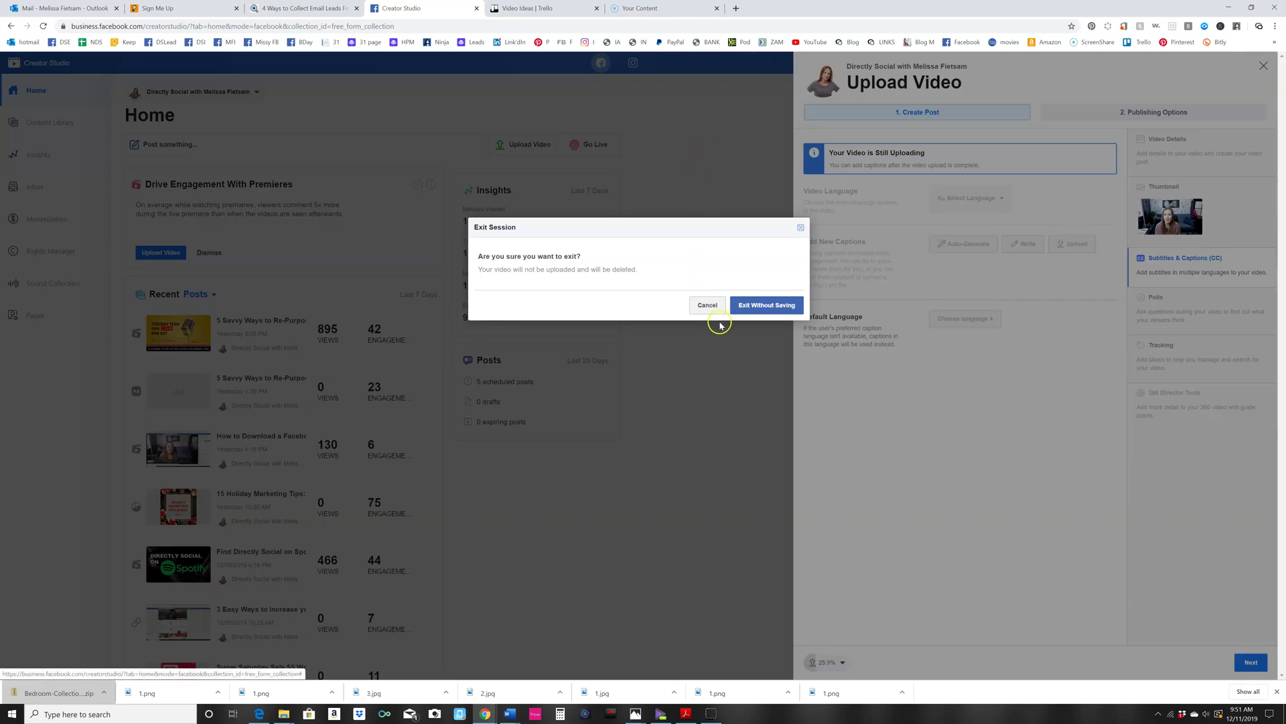
{"action": "left_click", "coordinate": [737, 306]}
Step: Set up a live broadcast in the current design, declining Live Producer, and show its interactive poll settings
{"action": "left_click", "coordinate": [576, 149]}
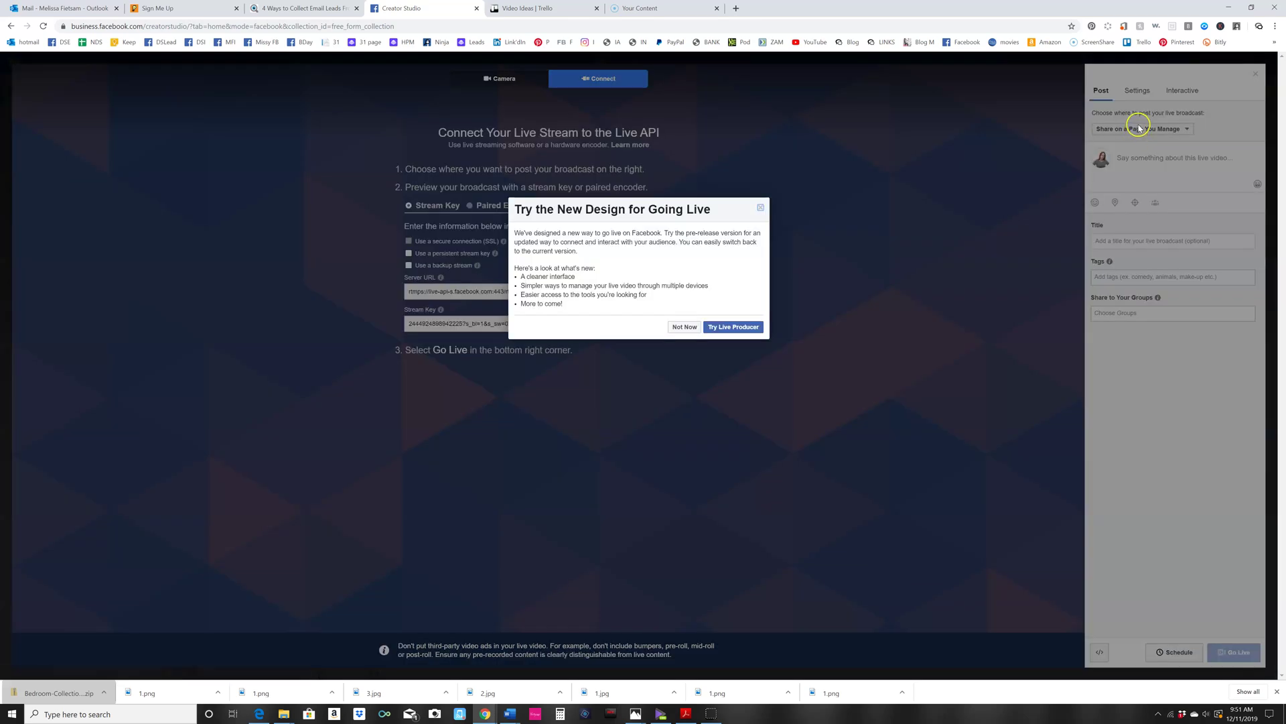
{"action": "left_click", "coordinate": [685, 326]}
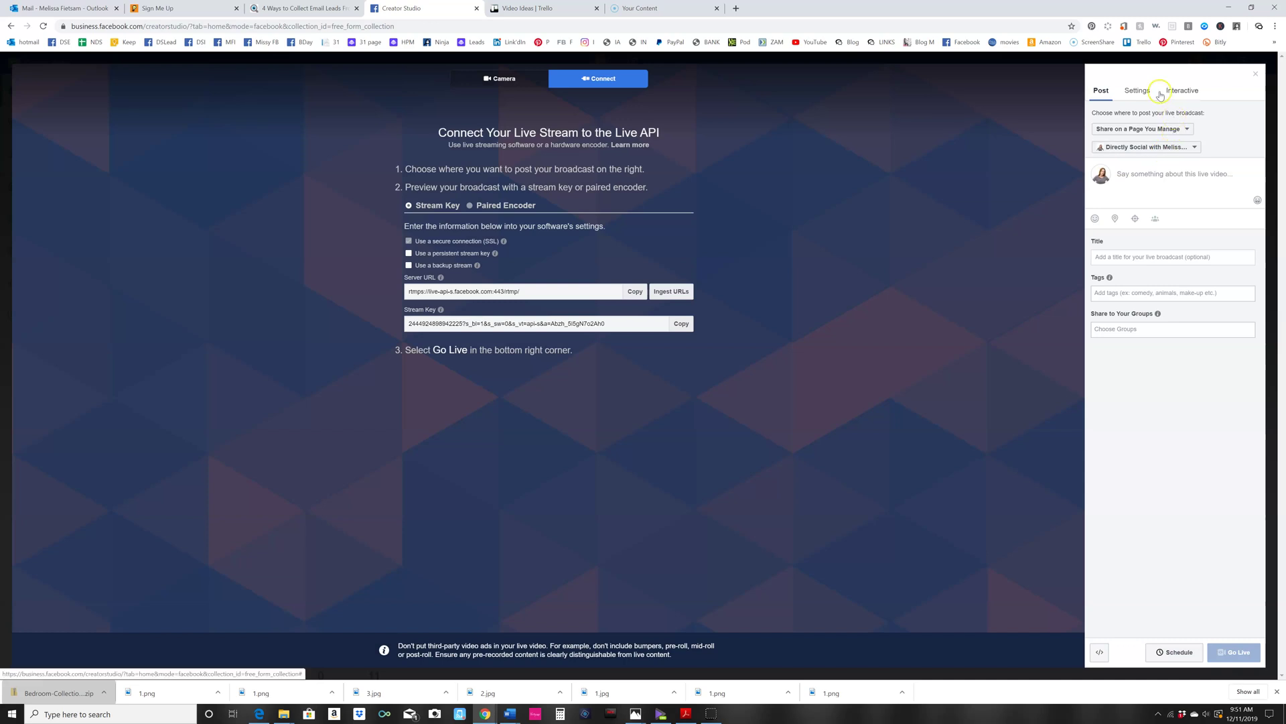
{"action": "left_click", "coordinate": [1174, 91]}
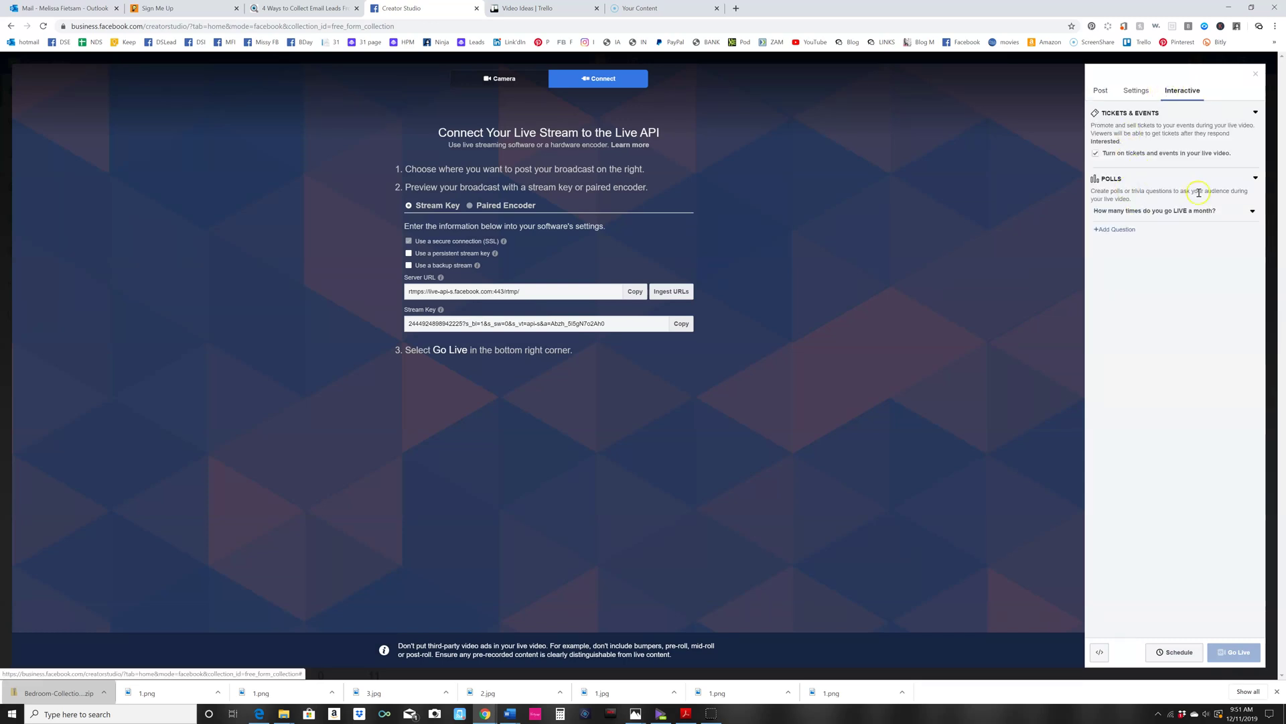
{"action": "left_click", "coordinate": [1254, 179]}
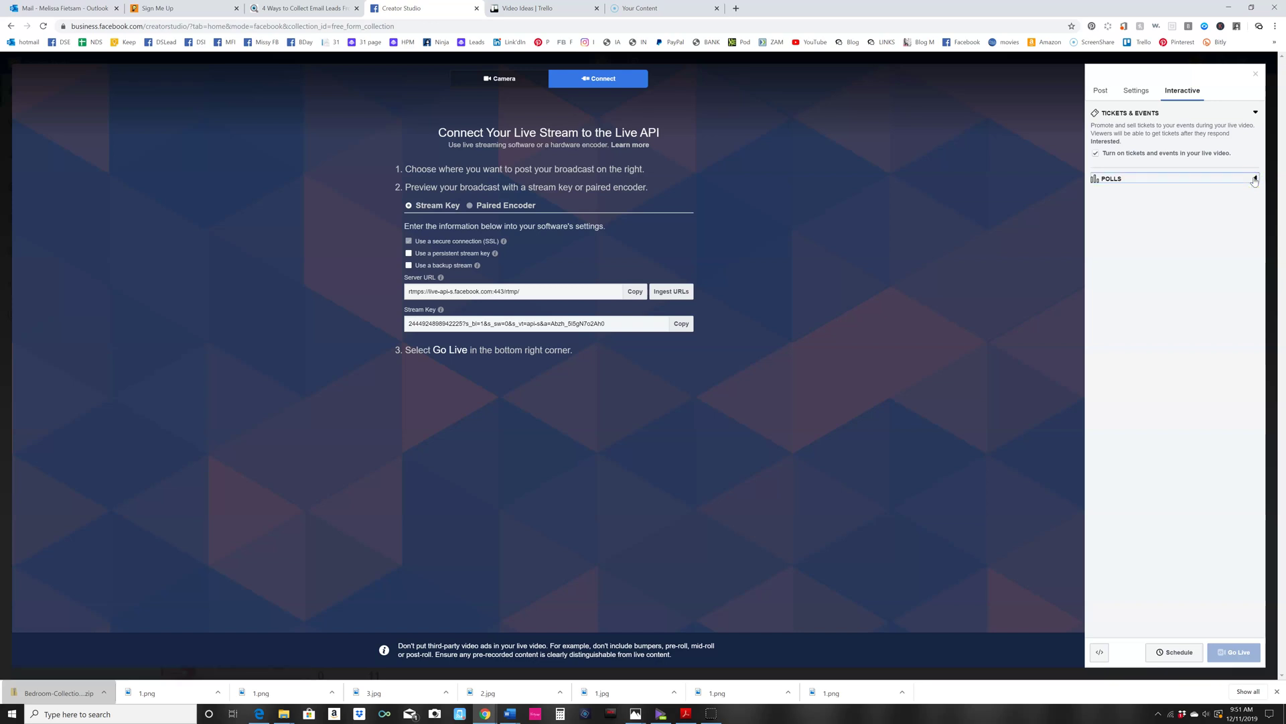
{"action": "left_click", "coordinate": [1252, 179]}
Step: Add a poll question to the live broadcast reading "Do you like Coke or Pepsi" and view the answer-count choices
{"action": "left_click", "coordinate": [1126, 229]}
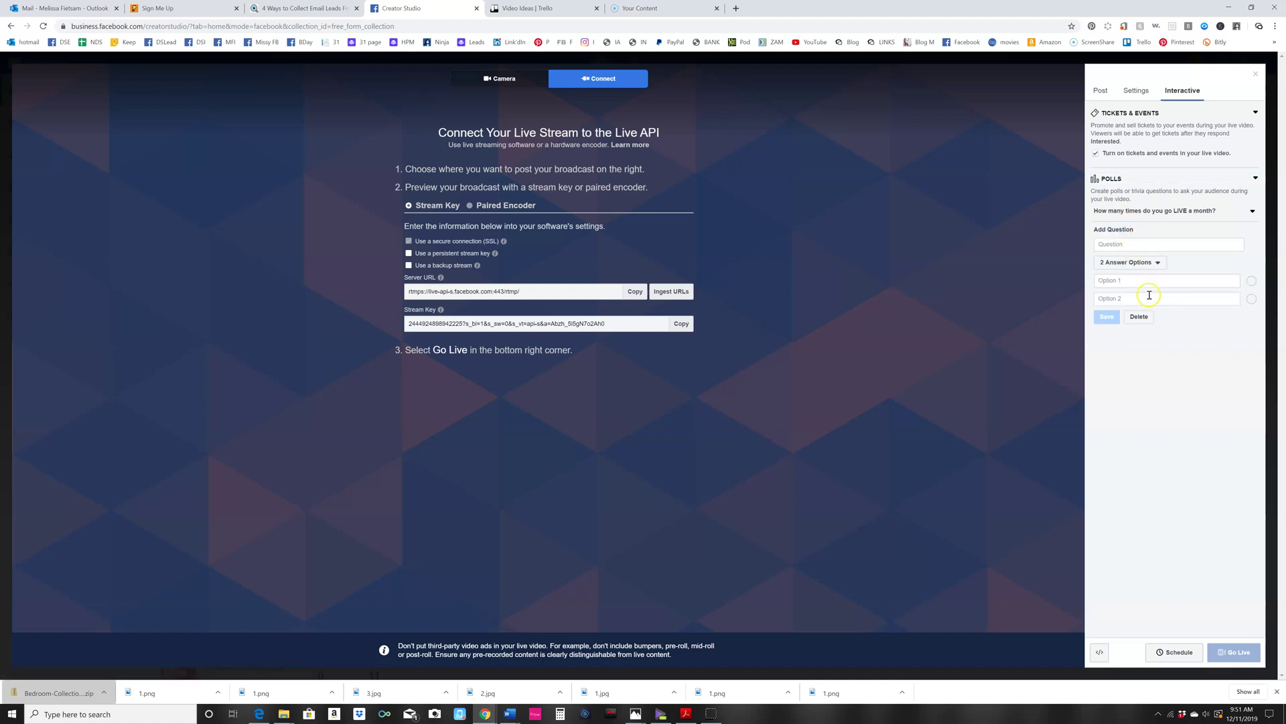
{"action": "left_click", "coordinate": [1109, 244]}
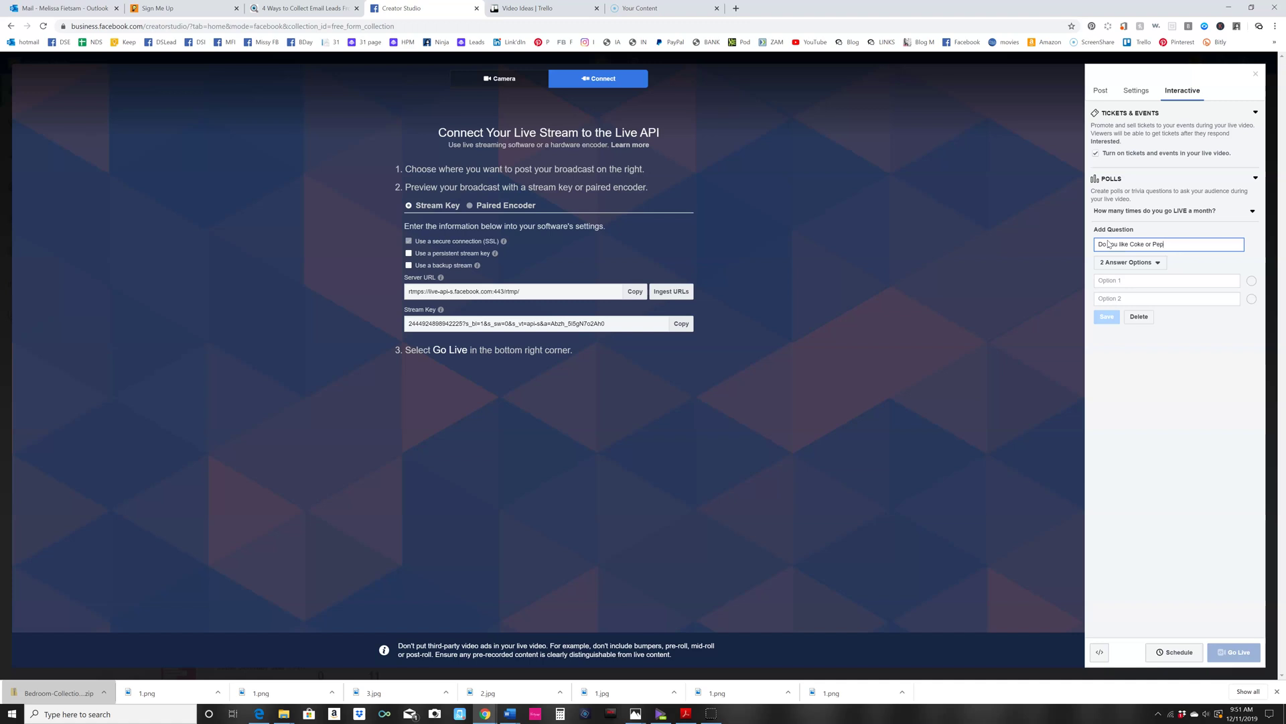
{"action": "left_click", "coordinate": [1109, 288]}
{"action": "left_click", "coordinate": [1139, 262]}
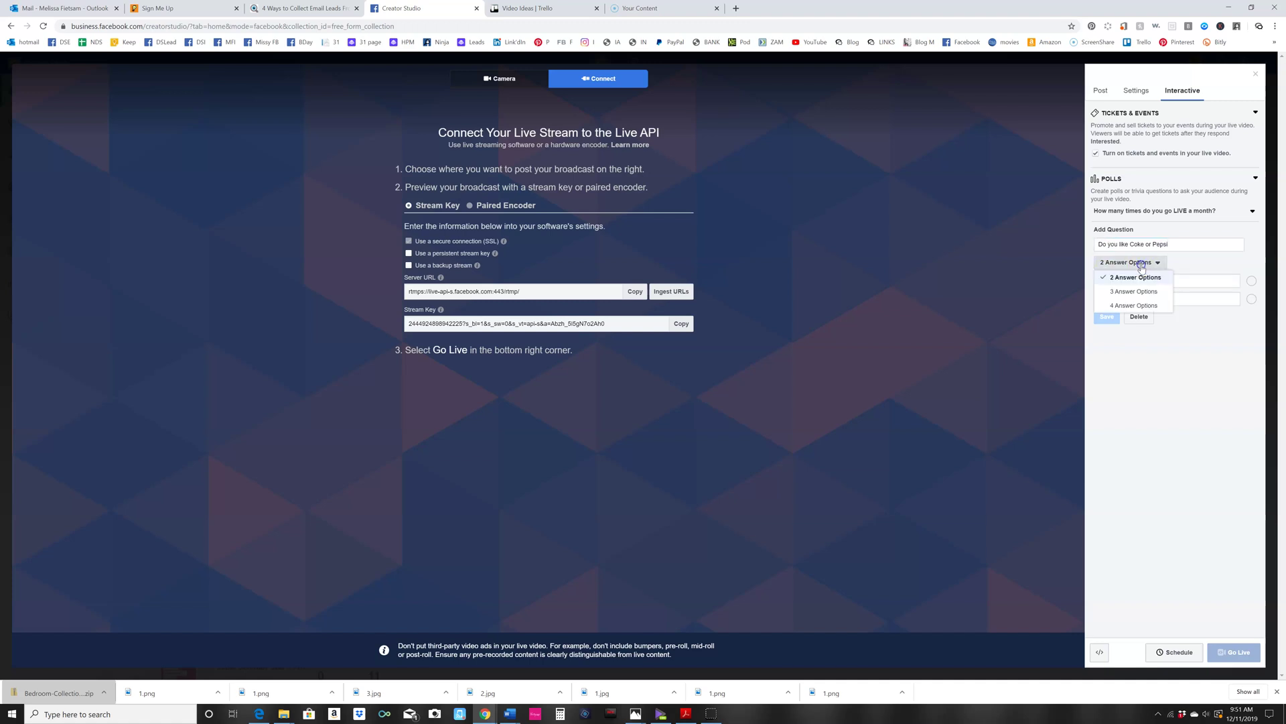
Step: Enter coke and pepsi as the first two answers of the live poll question
{"action": "left_click", "coordinate": [1191, 283]}
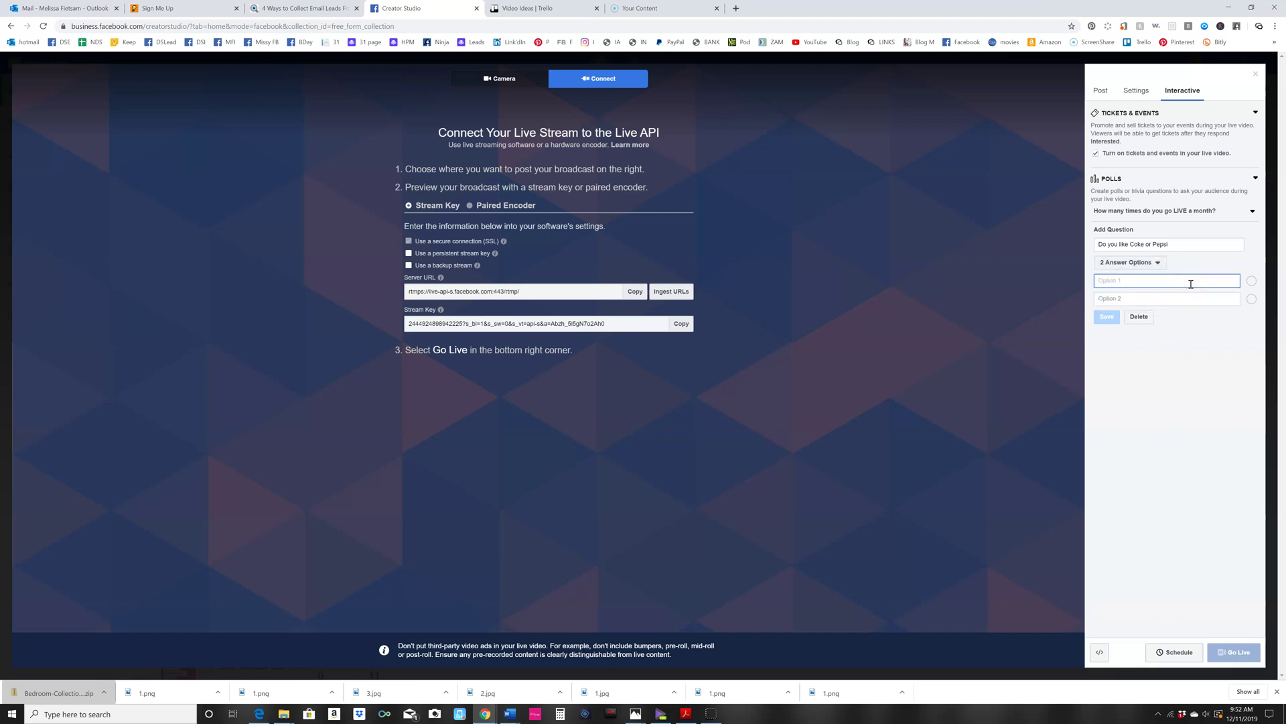
{"action": "left_click", "coordinate": [1193, 299]}
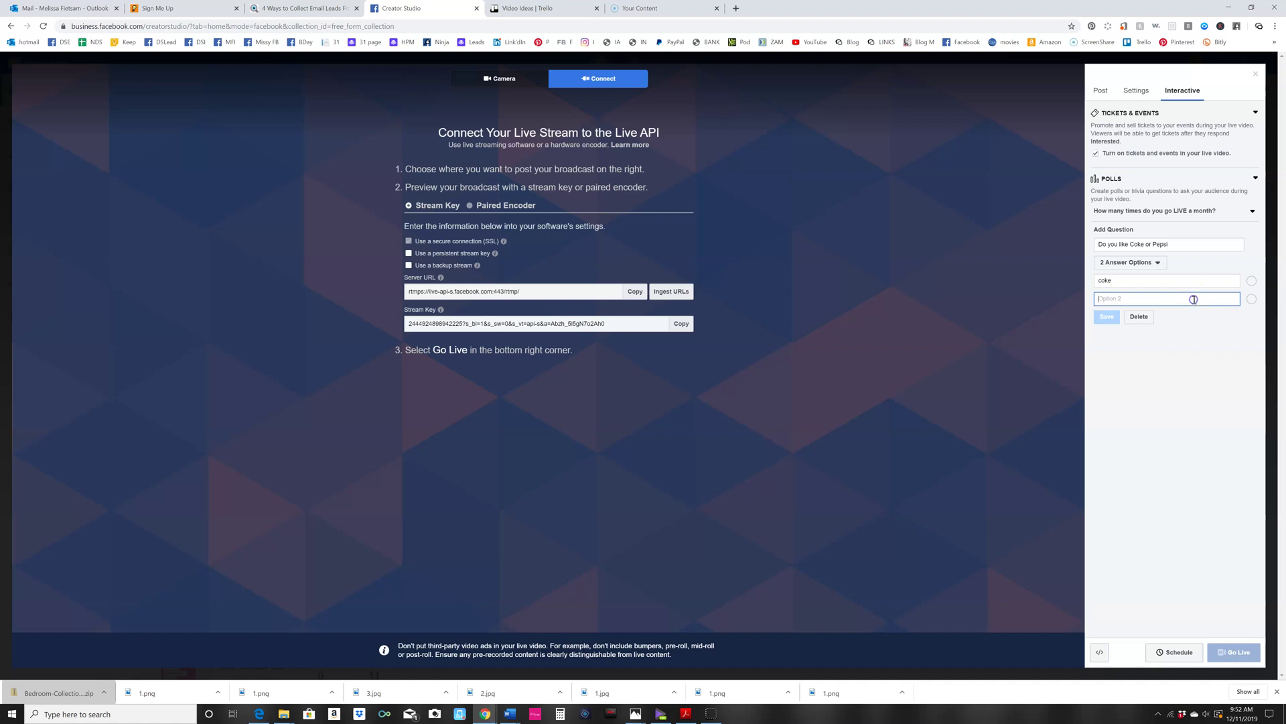
{"action": "type", "text": "pepi"}
Step: Switch the live poll question to 3 Answer Options and enter "both" as the third answer
{"action": "left_click", "coordinate": [1148, 262]}
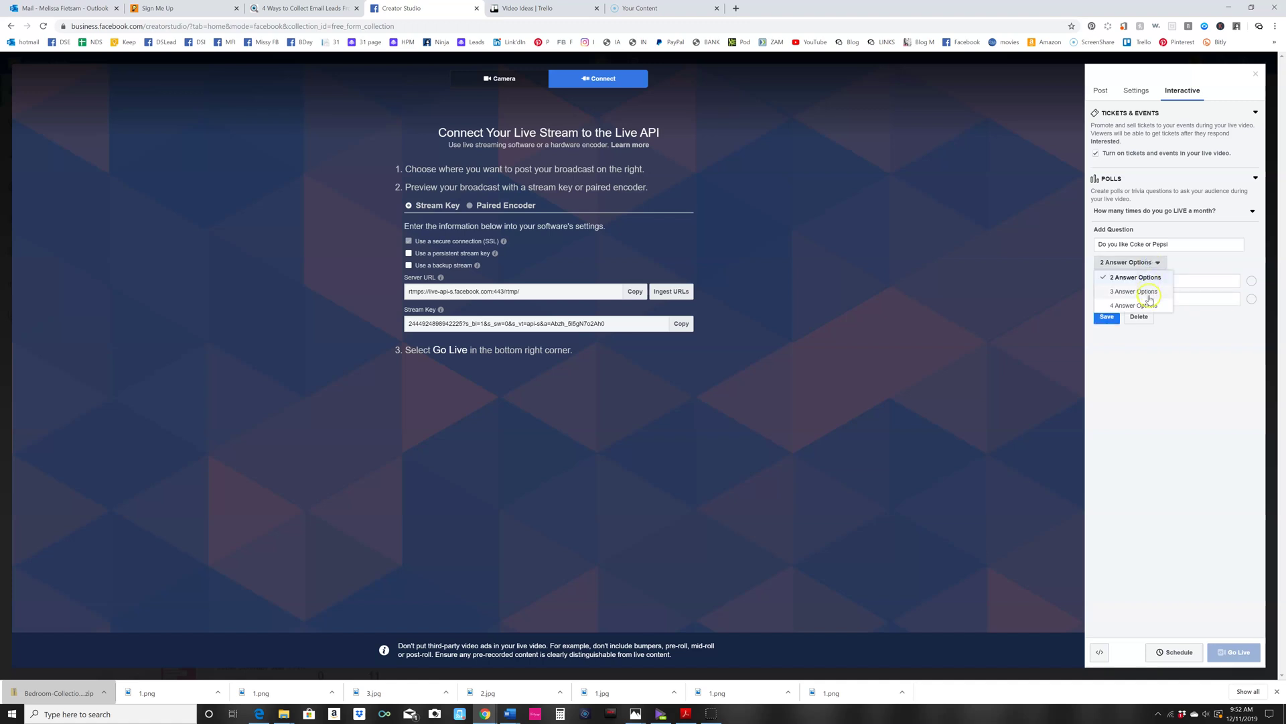
{"action": "left_click", "coordinate": [1149, 295]}
{"action": "left_click", "coordinate": [1129, 318]}
{"action": "type", "text": "both"}
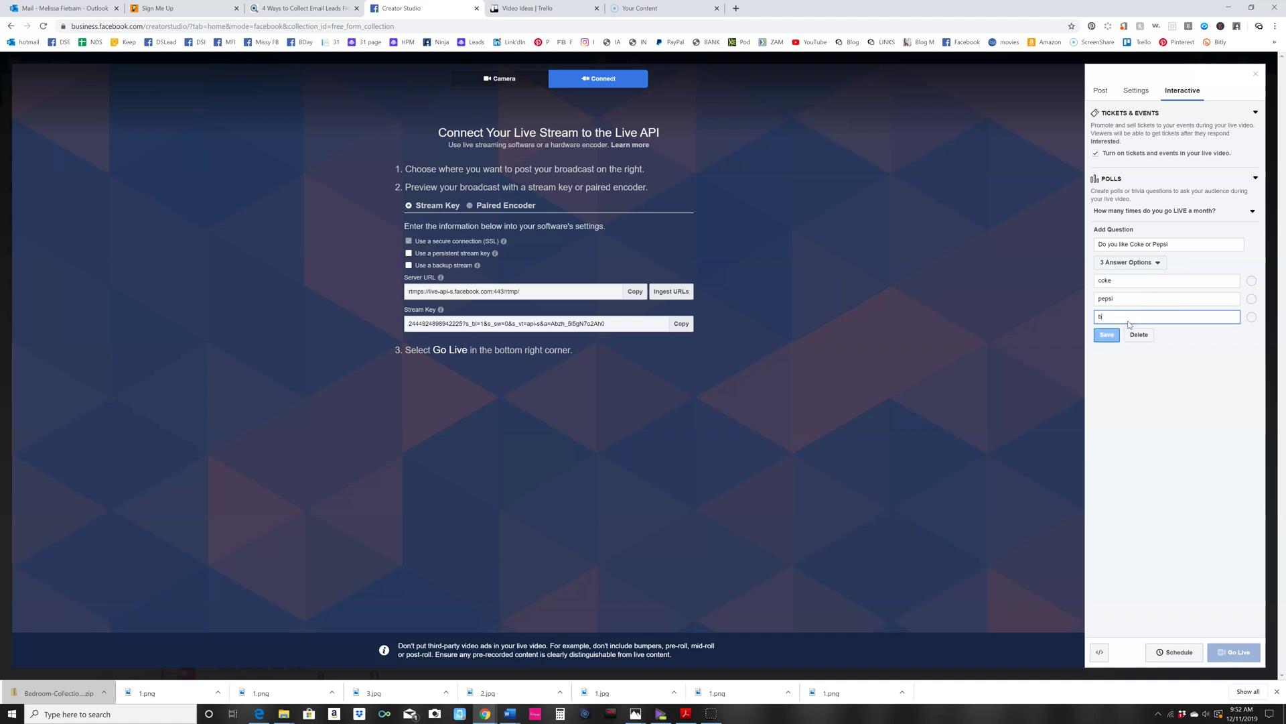